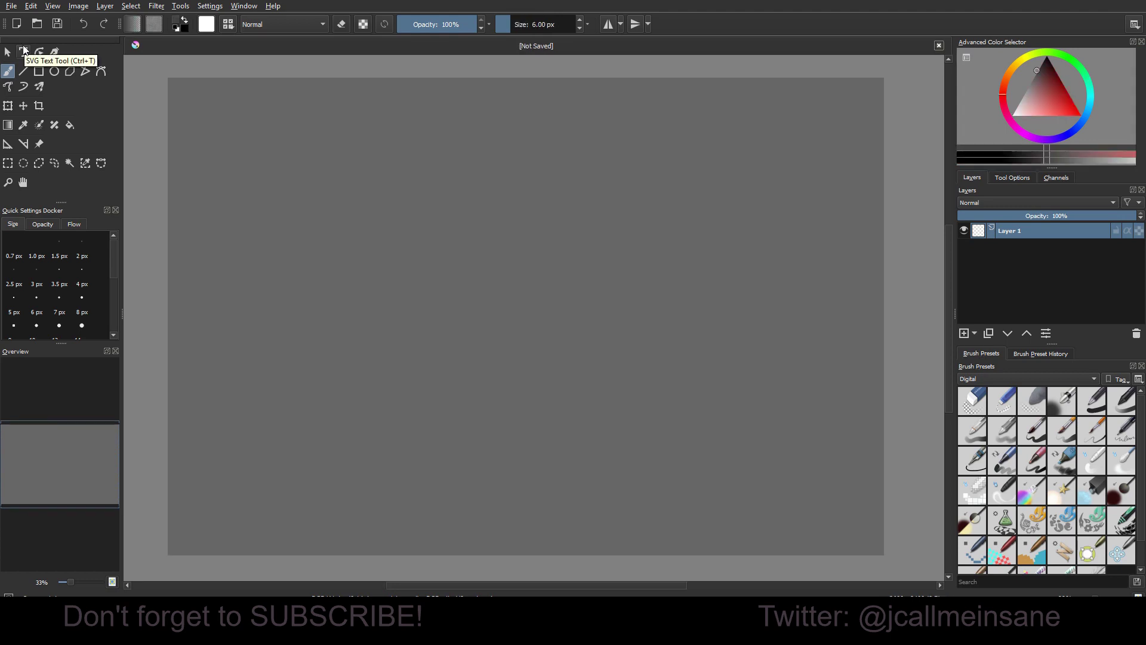
# Create a text box near the canvas upper left and set its font to Azure Bold
pyautogui.click(23, 52)
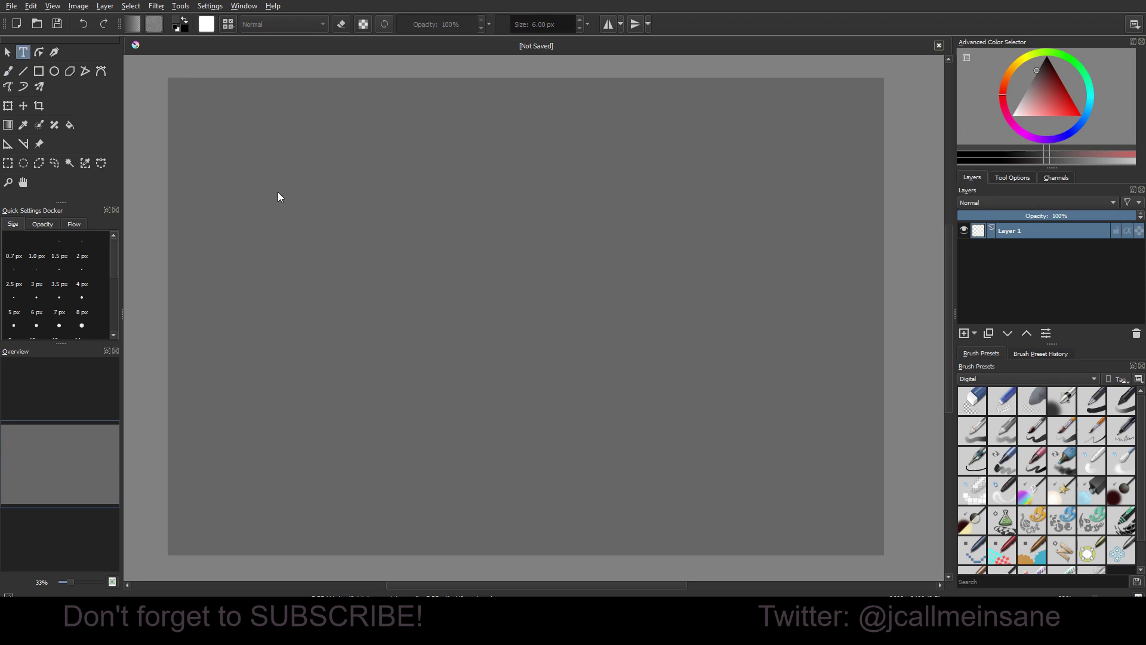
pyautogui.moveTo(286, 212); pyautogui.dragTo(727, 434)
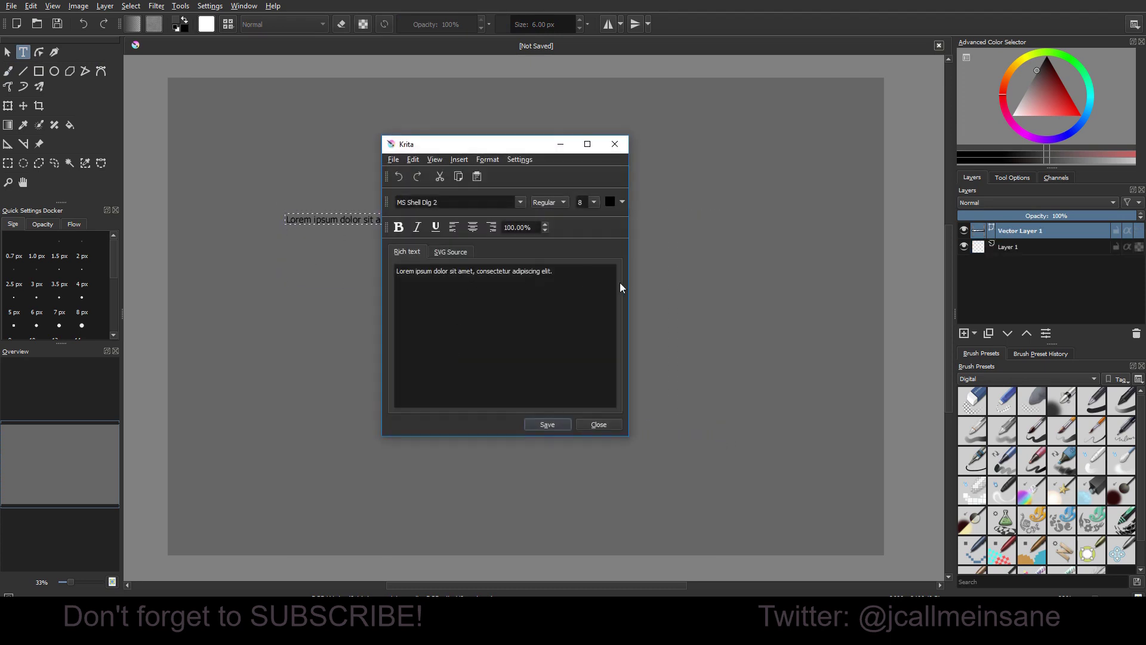
pyautogui.click(579, 202)
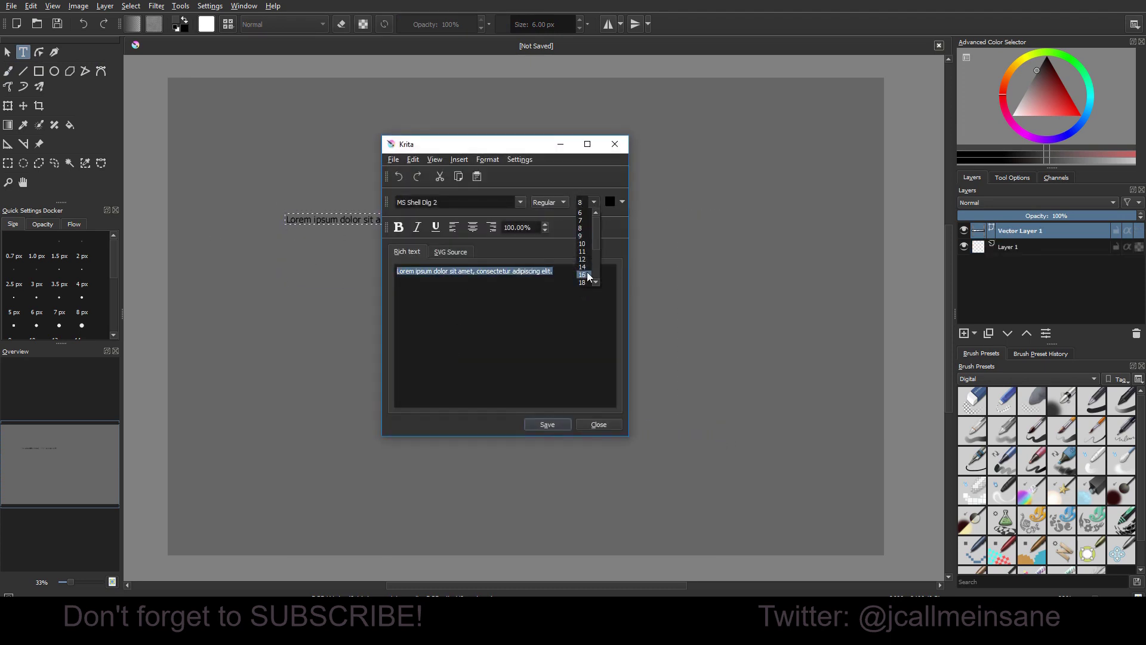
pyautogui.click(587, 275)
pyautogui.click(522, 204)
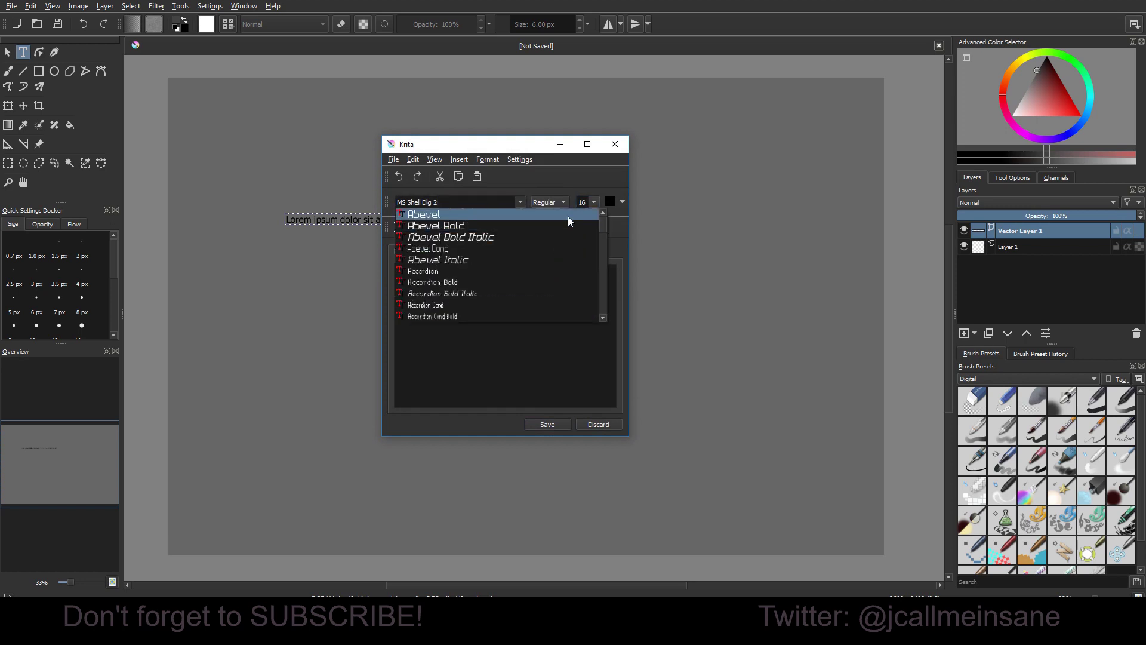
pyautogui.moveTo(603, 225); pyautogui.dragTo(601, 254)
pyautogui.scroll(10, 601, 254)
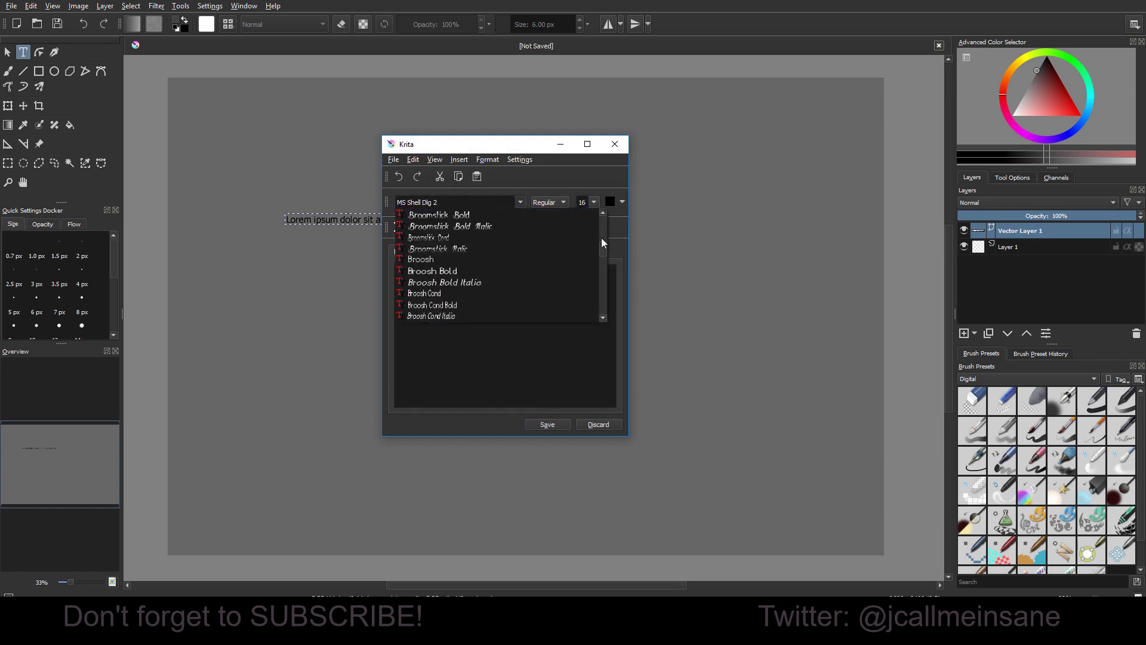
pyautogui.scroll(8, 574, 293)
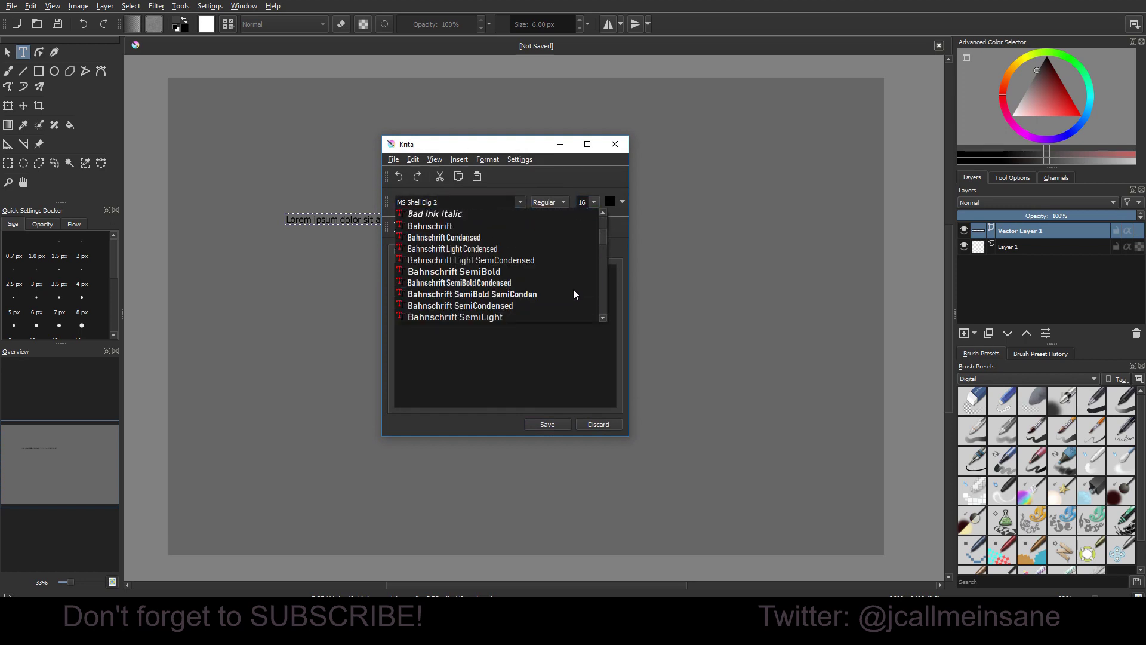
pyautogui.click(532, 288)
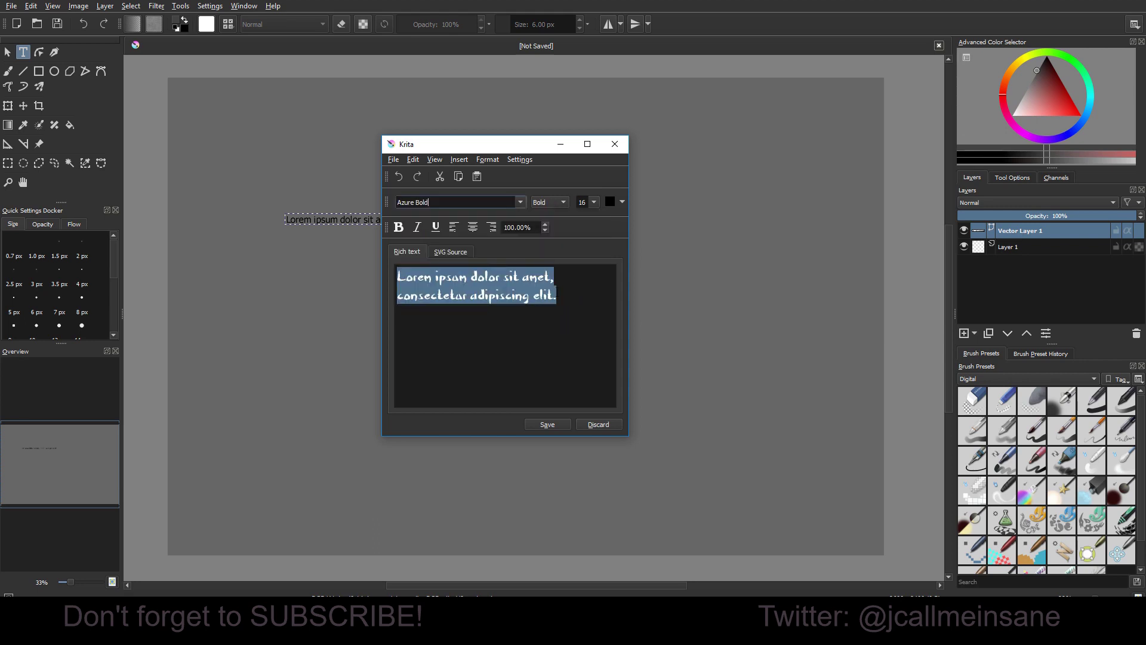
pyautogui.click(594, 201)
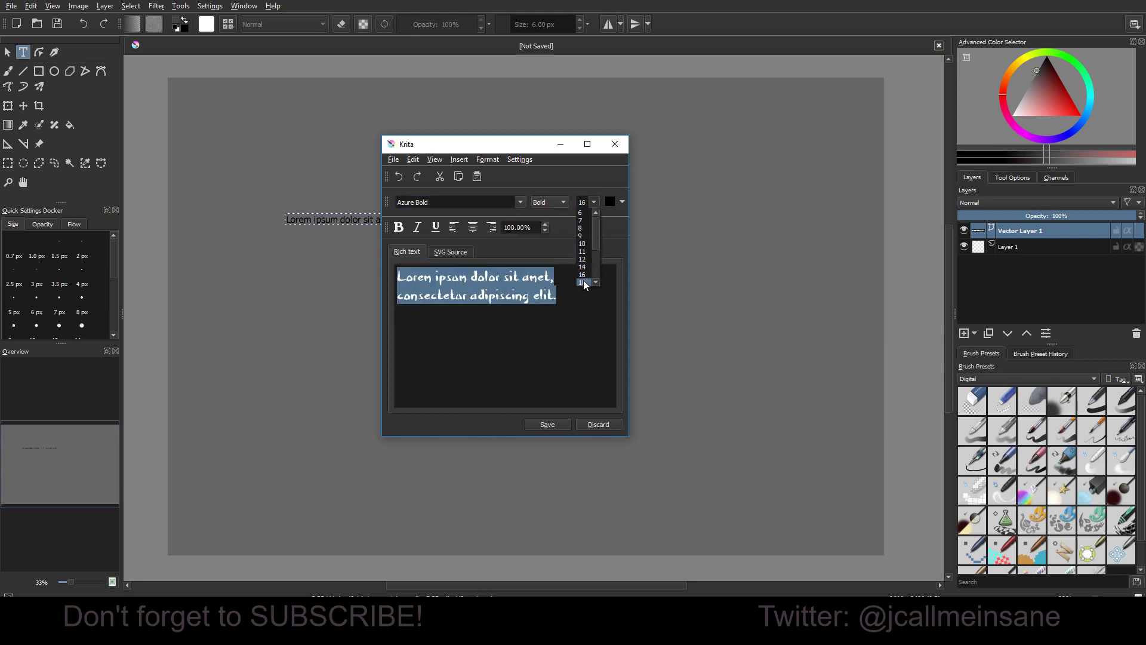
pyautogui.click(585, 281)
# Break the text into three lines after 'dolor' and after 'amet,'
pyautogui.click(547, 278)
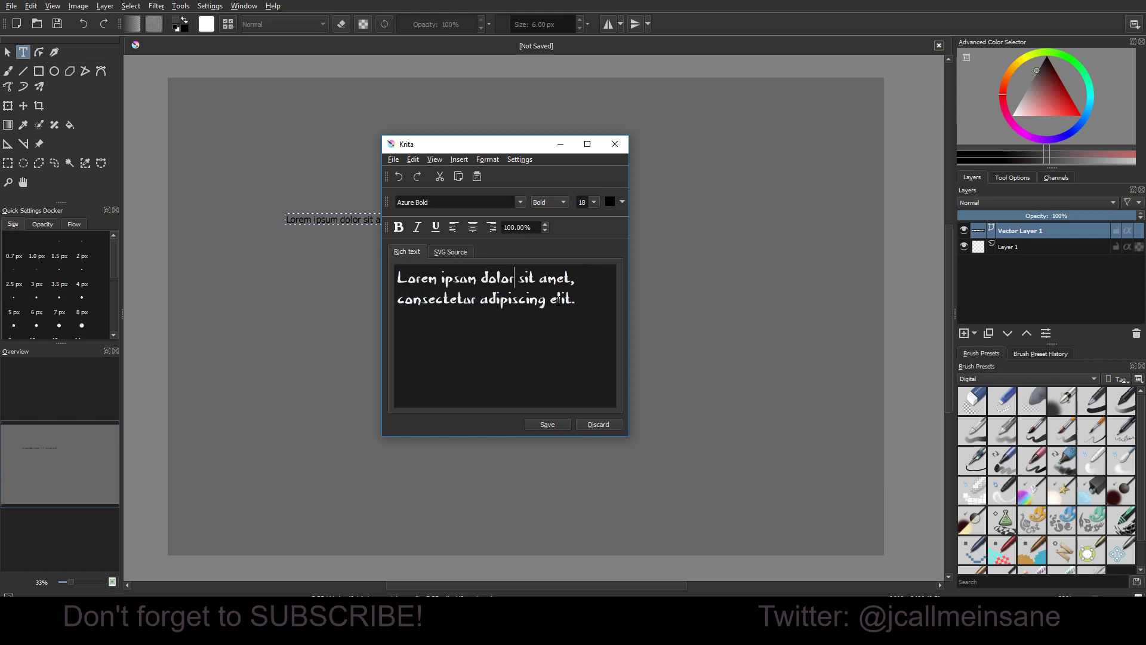
pyautogui.press('BackSpace')
pyautogui.press('Return')
pyautogui.press('BackSpace')
pyautogui.write('r')
pyautogui.press('Right')
pyautogui.press('Delete')
pyautogui.write('s')
pyautogui.press('Return')
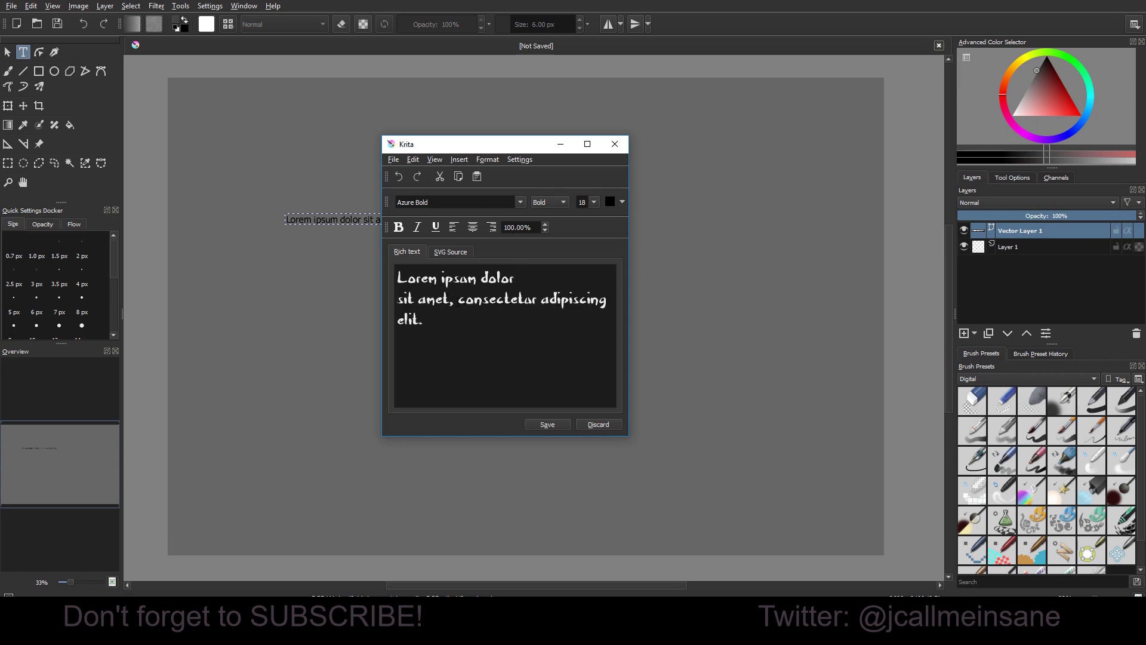
pyautogui.press('Right')
pyautogui.press('Right')
pyautogui.press('Right')
pyautogui.press('Right')
pyautogui.press('Right')
pyautogui.press('Right')
pyautogui.press('Right')
pyautogui.press('Right')
pyautogui.press('Right')
pyautogui.press('Delete')
pyautogui.press('Return')
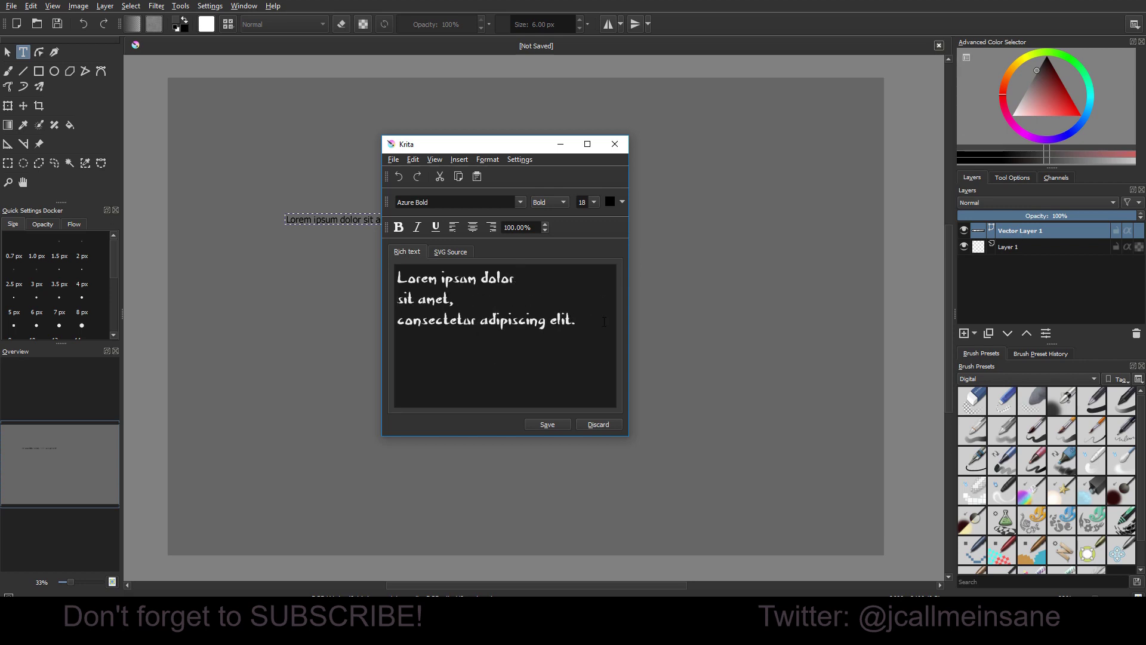
# Set all three lines to size 24 and apply the text to the canvas
pyautogui.hotkey('ctrl', 'a')
pyautogui.click(592, 204)
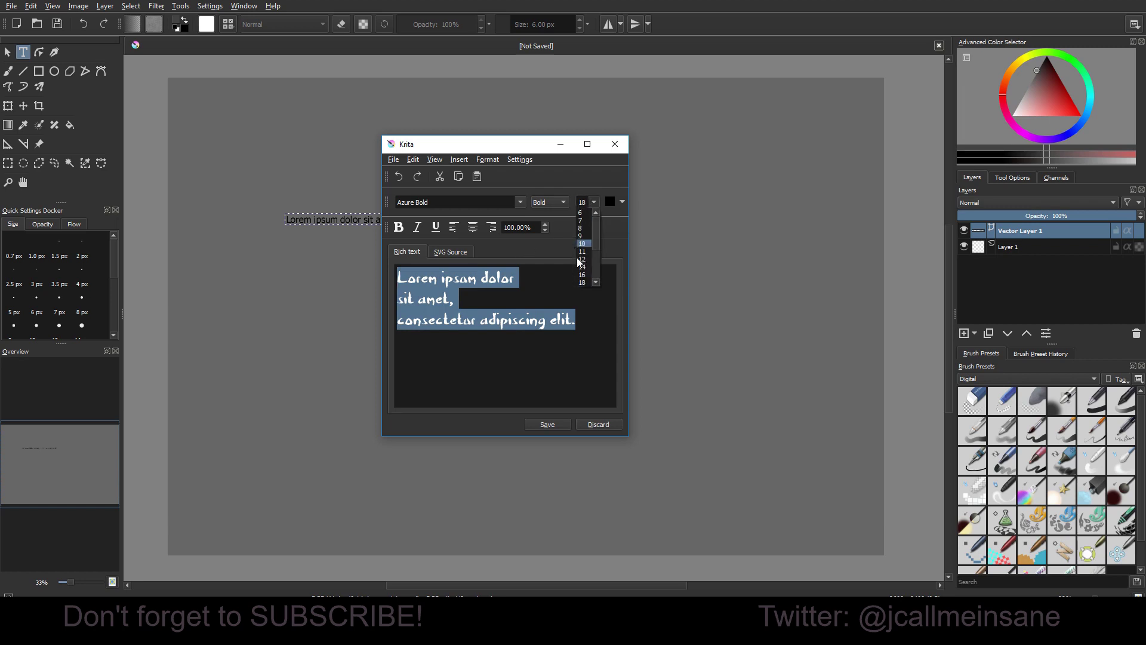
pyautogui.click(586, 282)
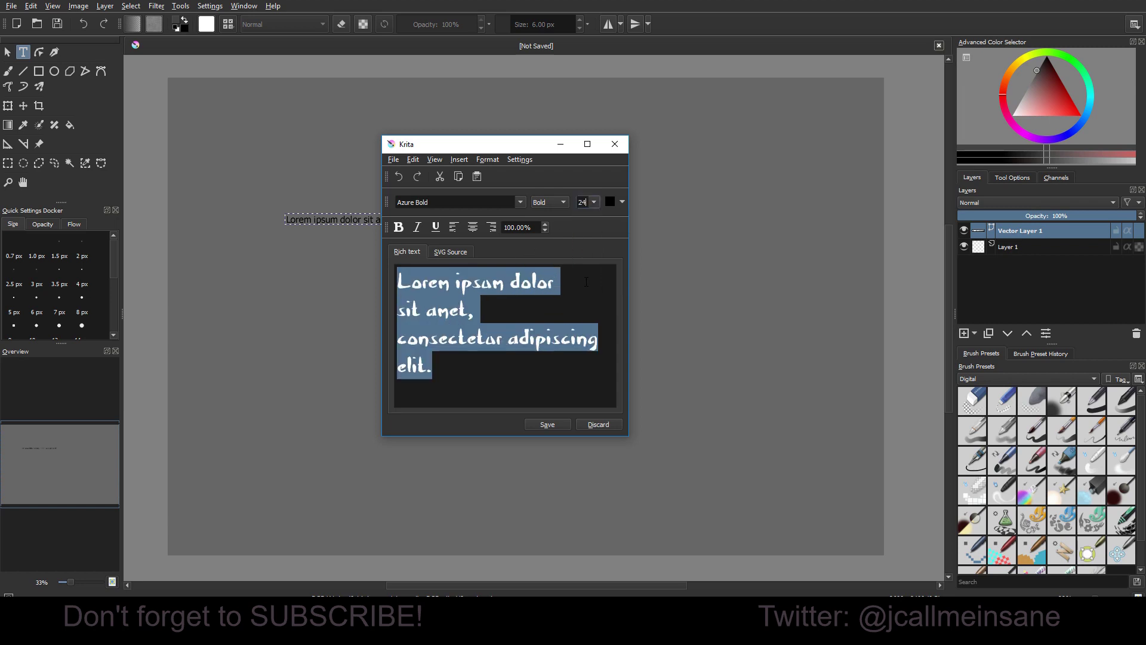
pyautogui.click(546, 425)
pyautogui.moveTo(516, 152)
pyautogui.mouseDown()
pyautogui.moveTo(813, 175)
pyautogui.moveTo(513, 167)
pyautogui.mouseUp()
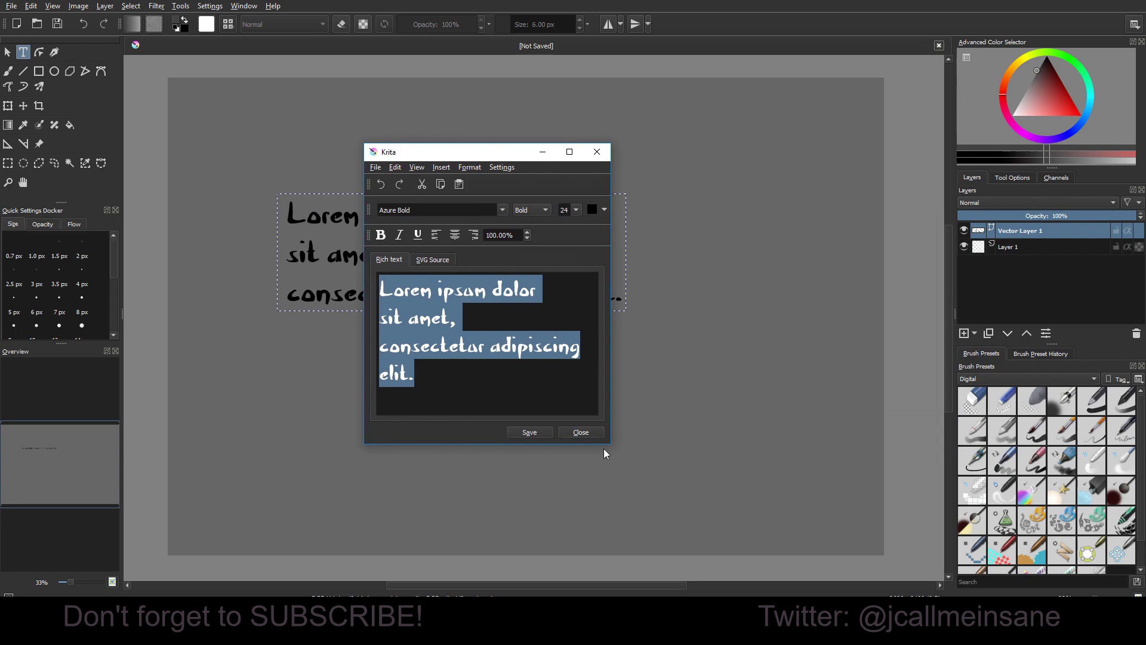
# Close the text editor and move the text shape down and right toward the canvas centre
pyautogui.click(588, 431)
pyautogui.click(8, 52)
pyautogui.click(418, 220)
pyautogui.moveTo(418, 220); pyautogui.dragTo(452, 275)
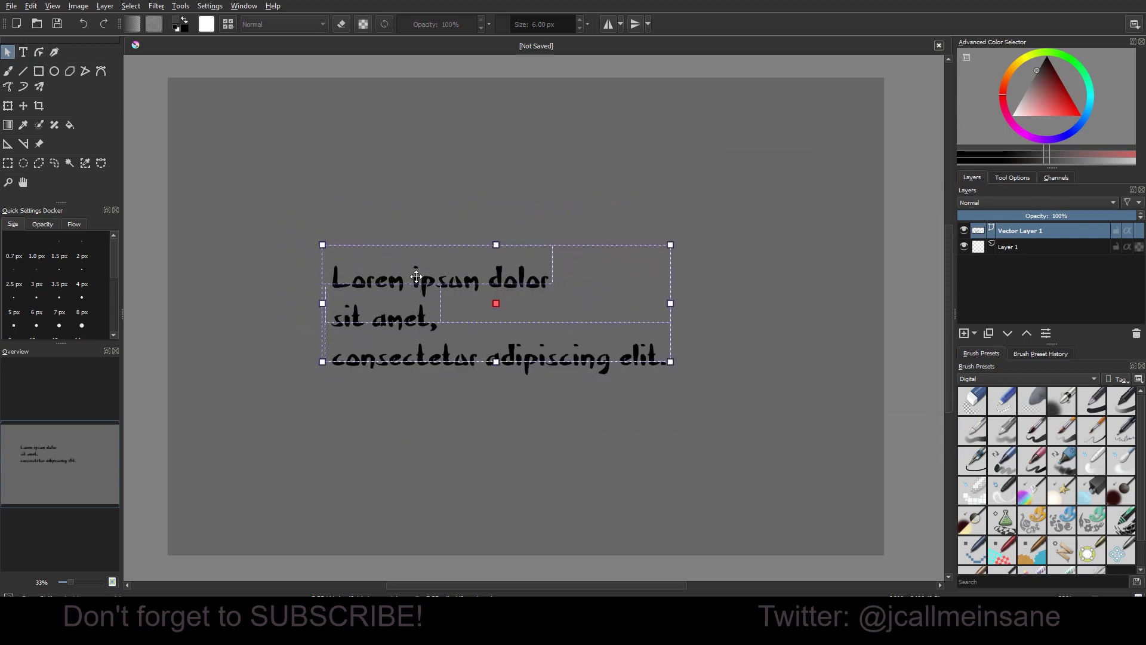
pyautogui.click(443, 177)
pyautogui.moveTo(455, 283); pyautogui.dragTo(460, 283)
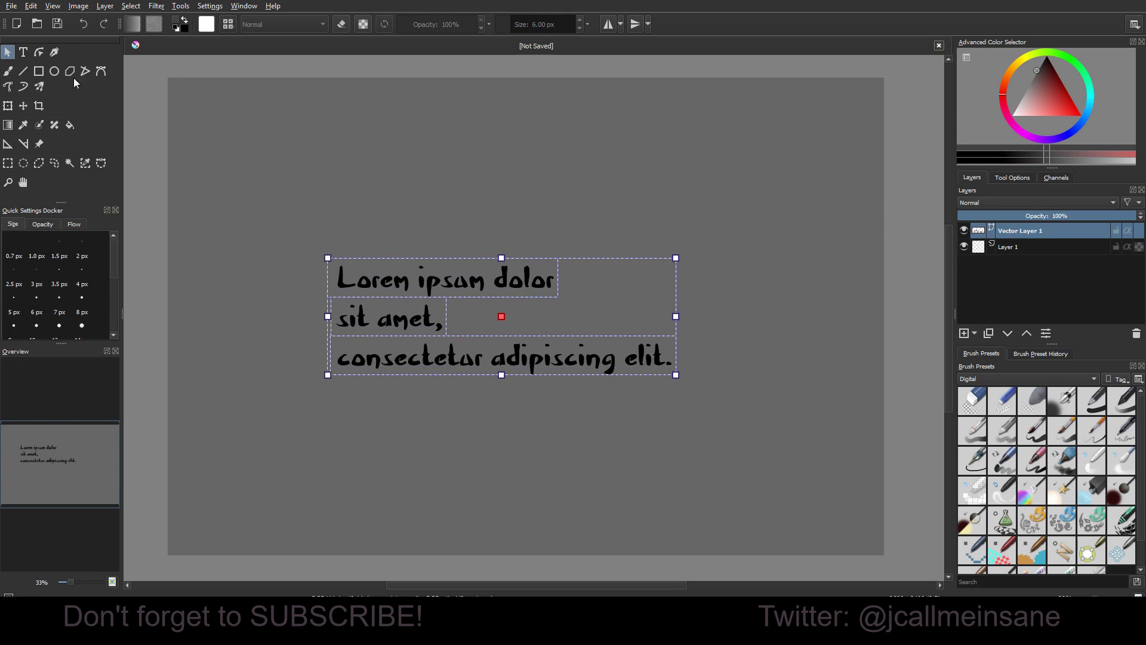
pyautogui.click(38, 52)
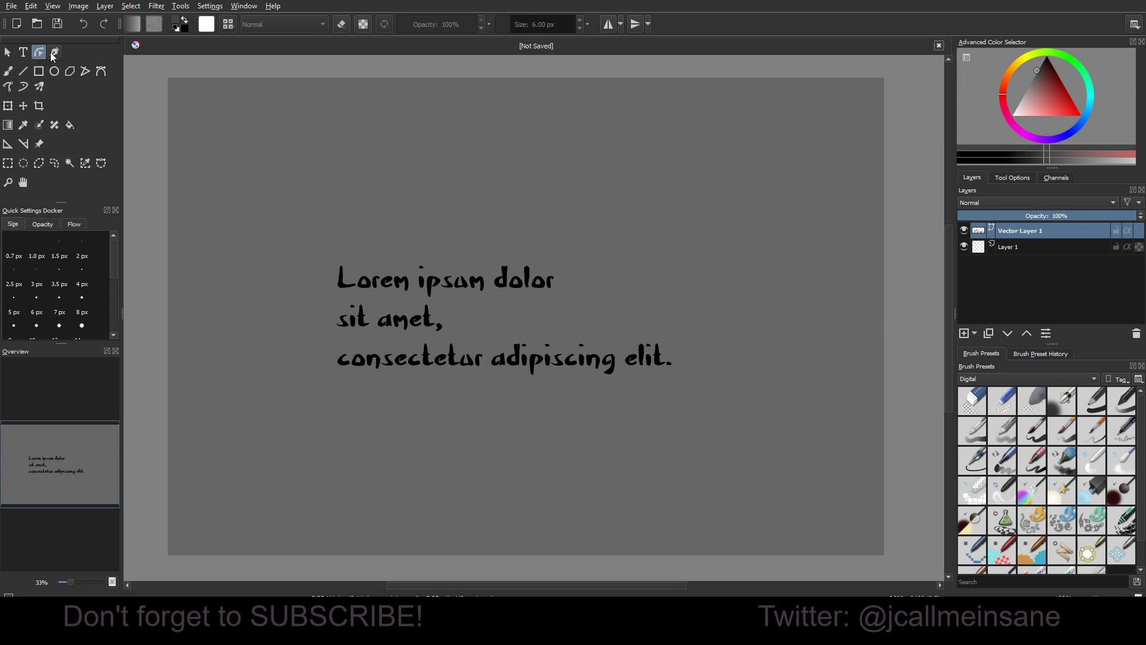
# Convert the text to vector paths with To Path and Convert to Path, ready for node editing
pyautogui.rightClick(413, 313)
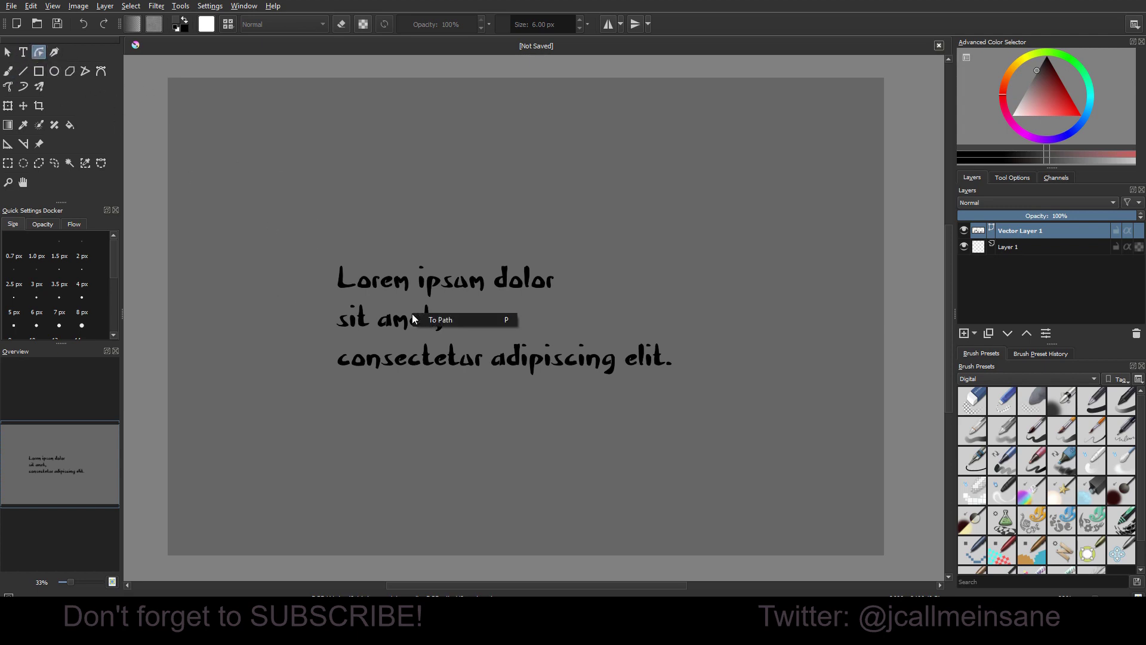
pyautogui.click(485, 321)
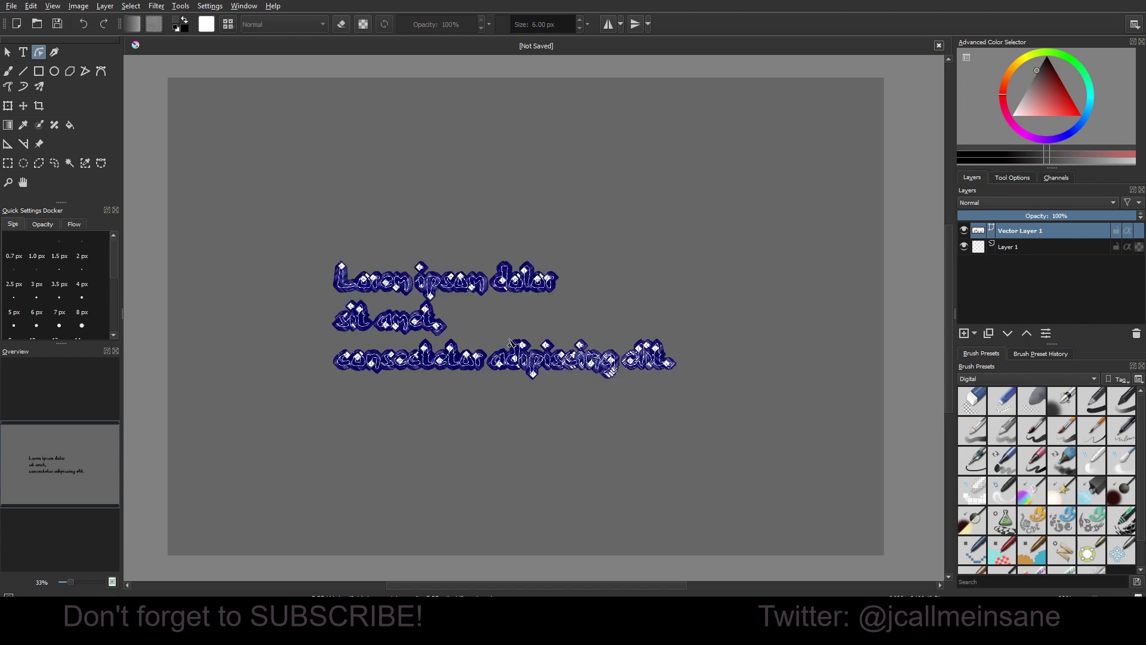
pyautogui.scroll(2, 513, 334)
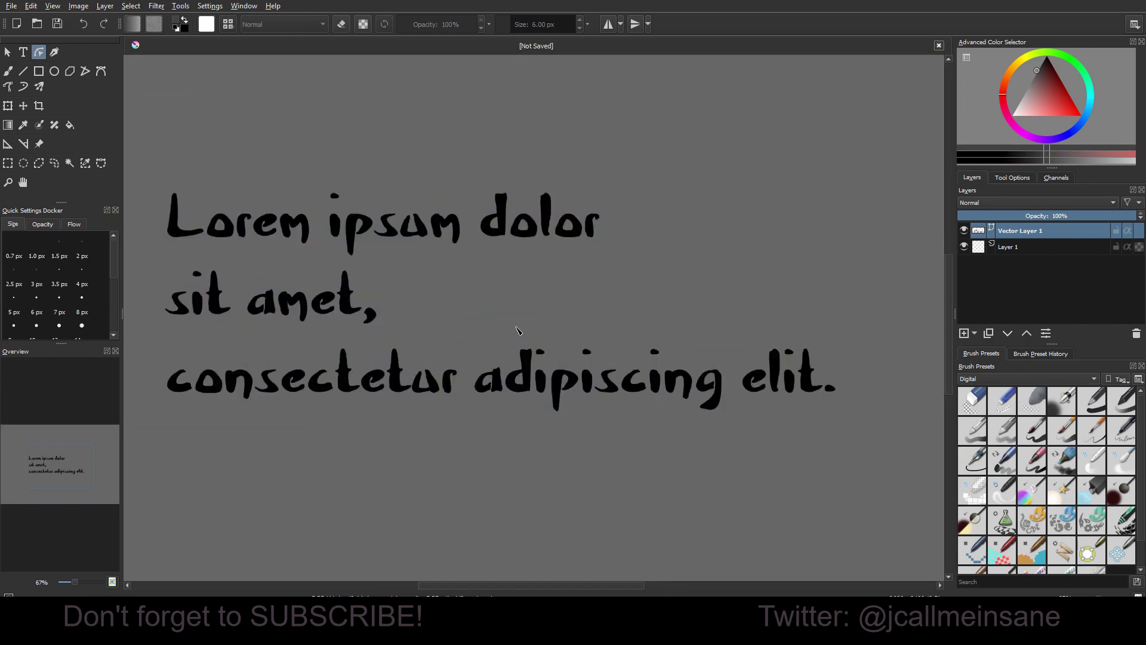
pyautogui.click(1012, 177)
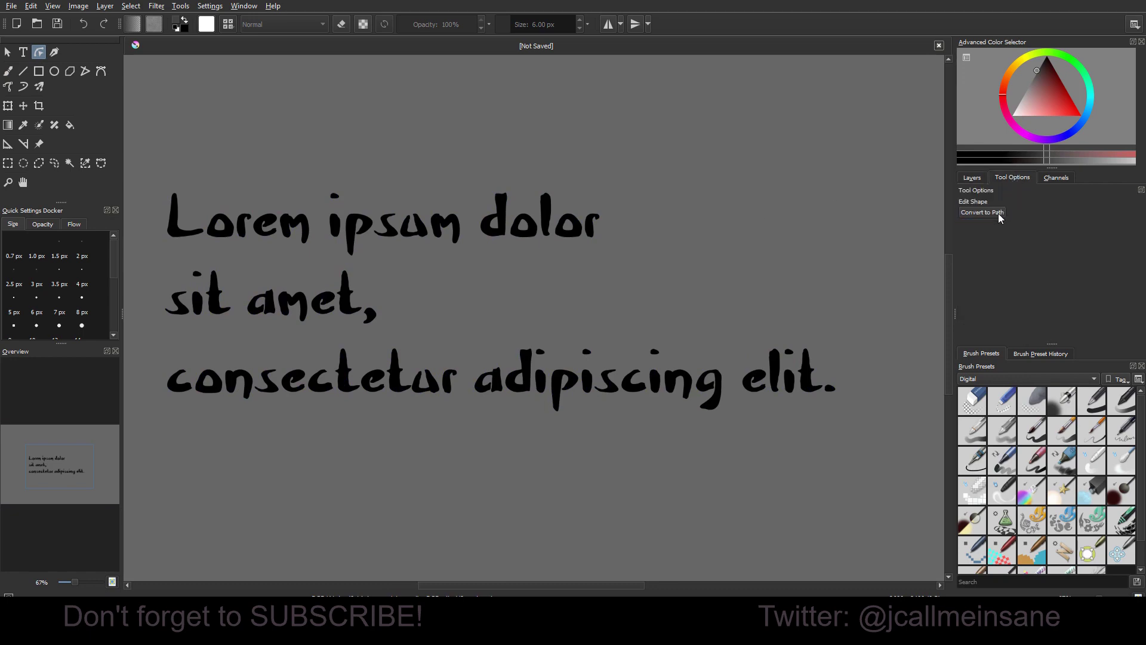
pyautogui.click(981, 212)
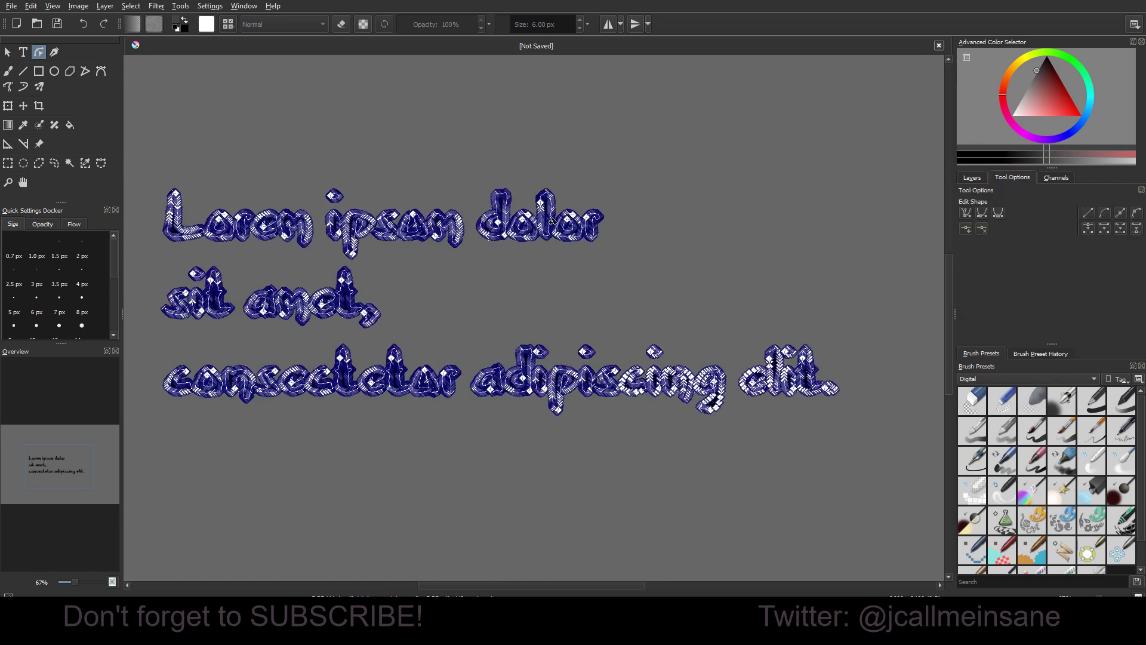
pyautogui.press('Escape')
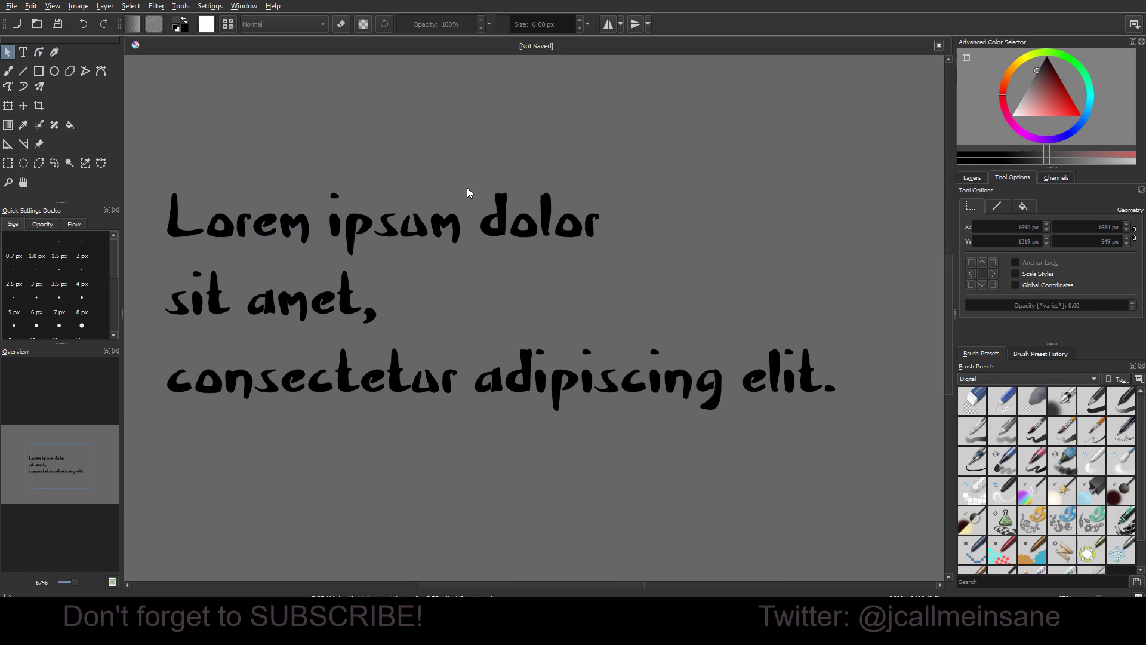
pyautogui.click(503, 222)
pyautogui.click(38, 52)
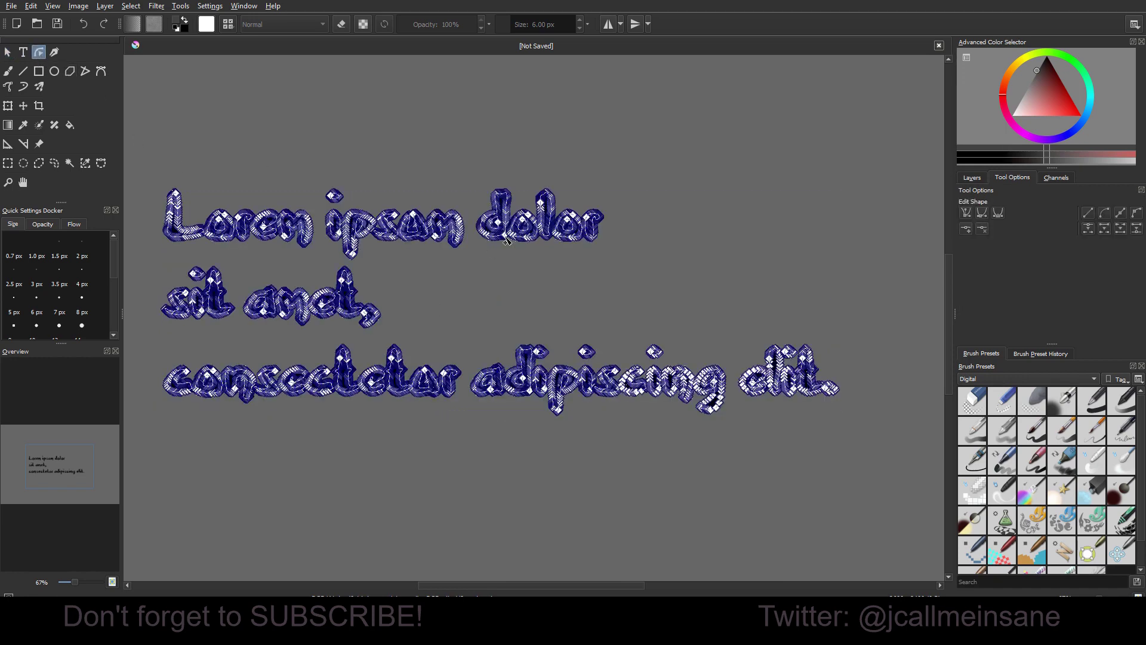
# Zoom in and inspect the path nodes on the letters 'adi', then zoom back out
pyautogui.scroll(8, 509, 299)
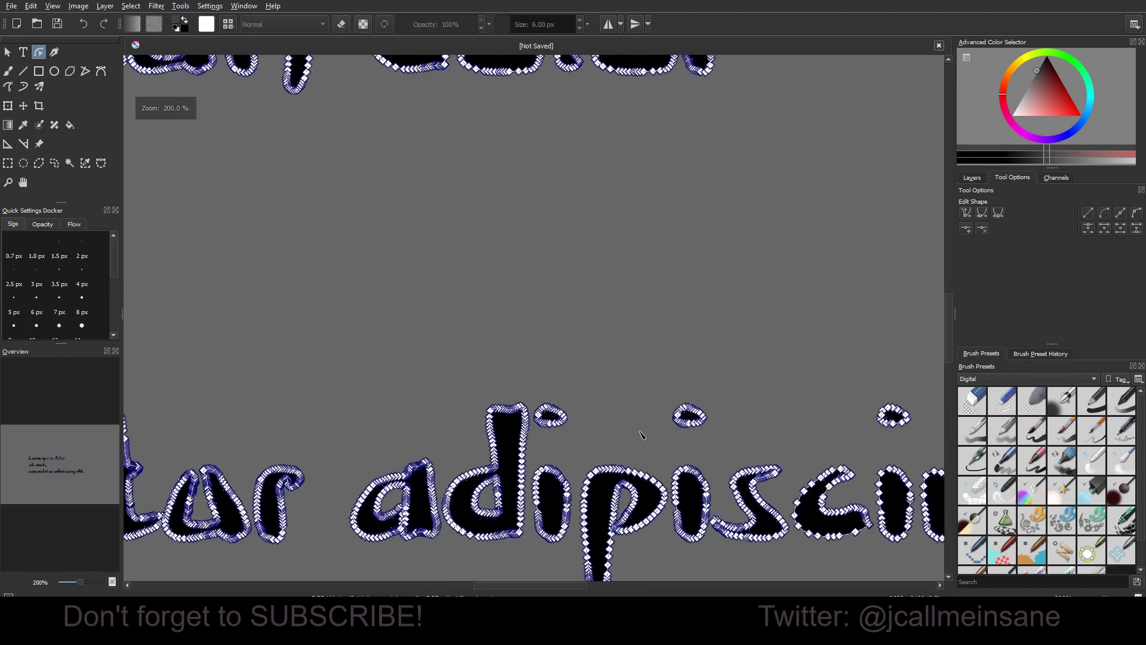
pyautogui.scroll(3, 615, 449)
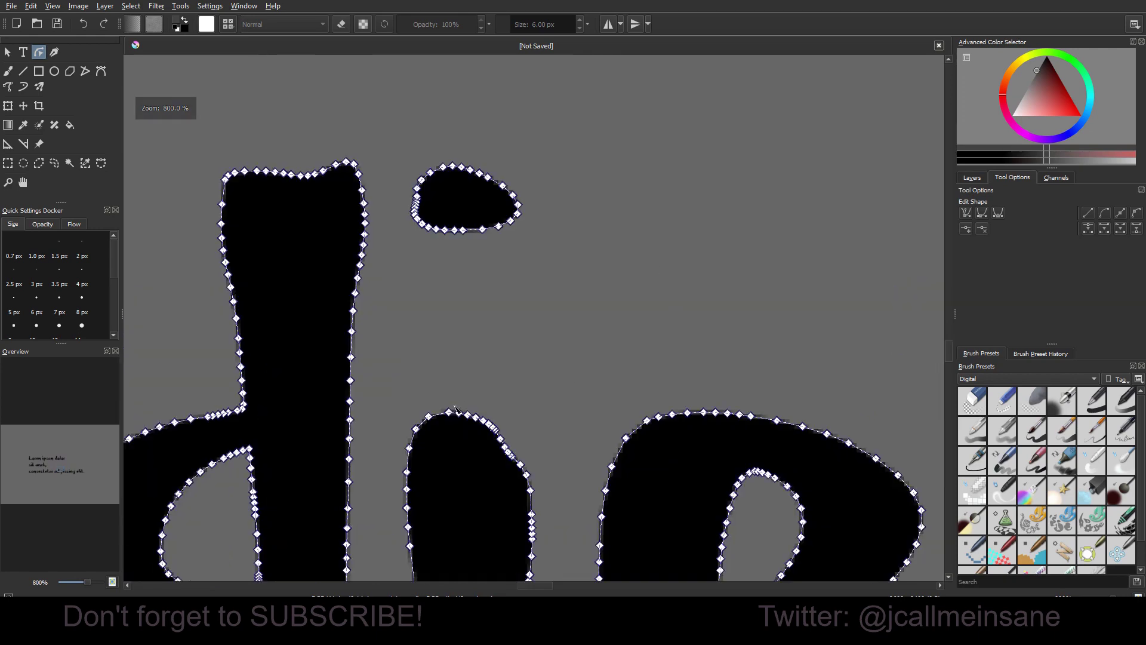
pyautogui.moveTo(621, 312); pyautogui.dragTo(899, 145)
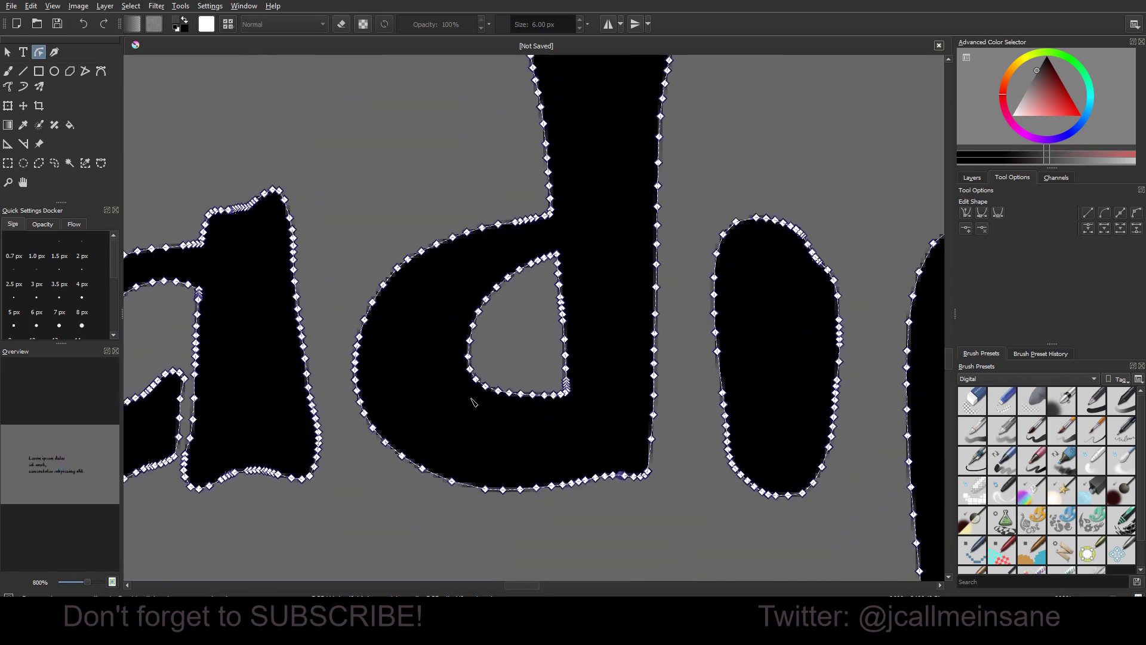
pyautogui.click(364, 413)
pyautogui.moveTo(138, 431); pyautogui.dragTo(510, 397)
pyautogui.click(359, 393)
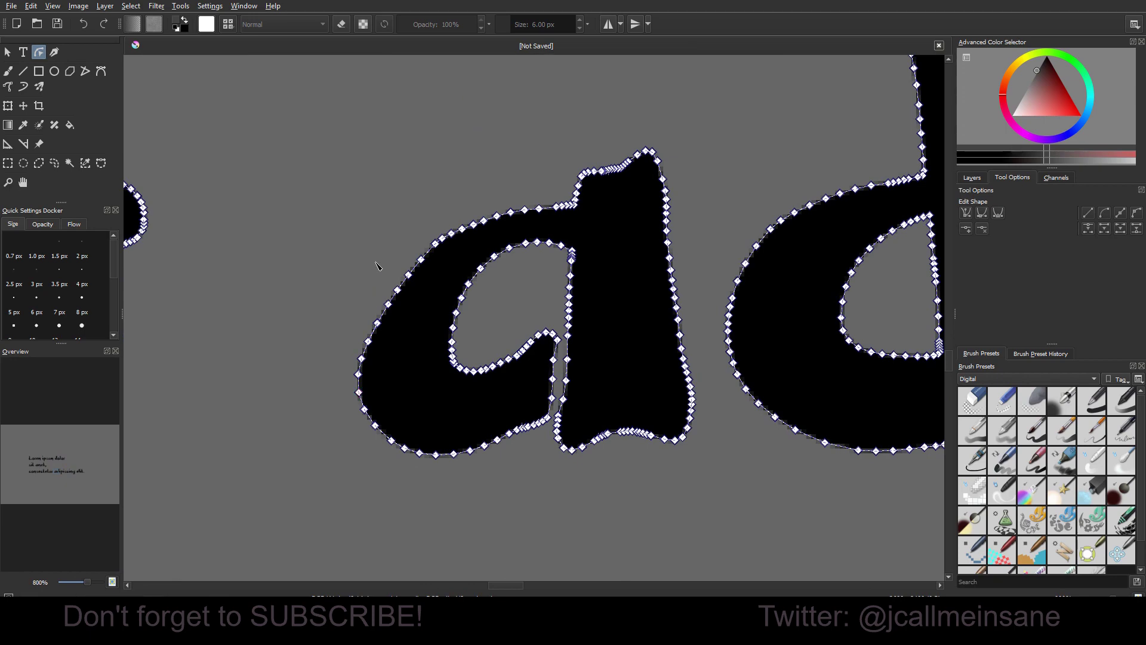
pyautogui.scroll(-5, 375, 265)
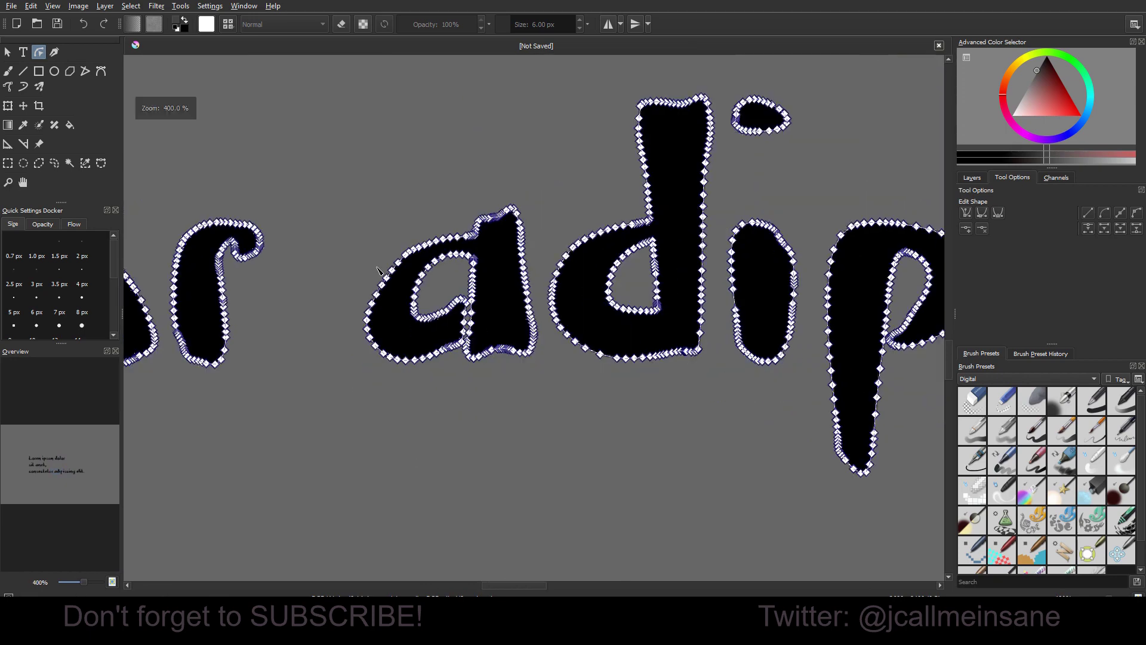
pyautogui.scroll(-1, 386, 201)
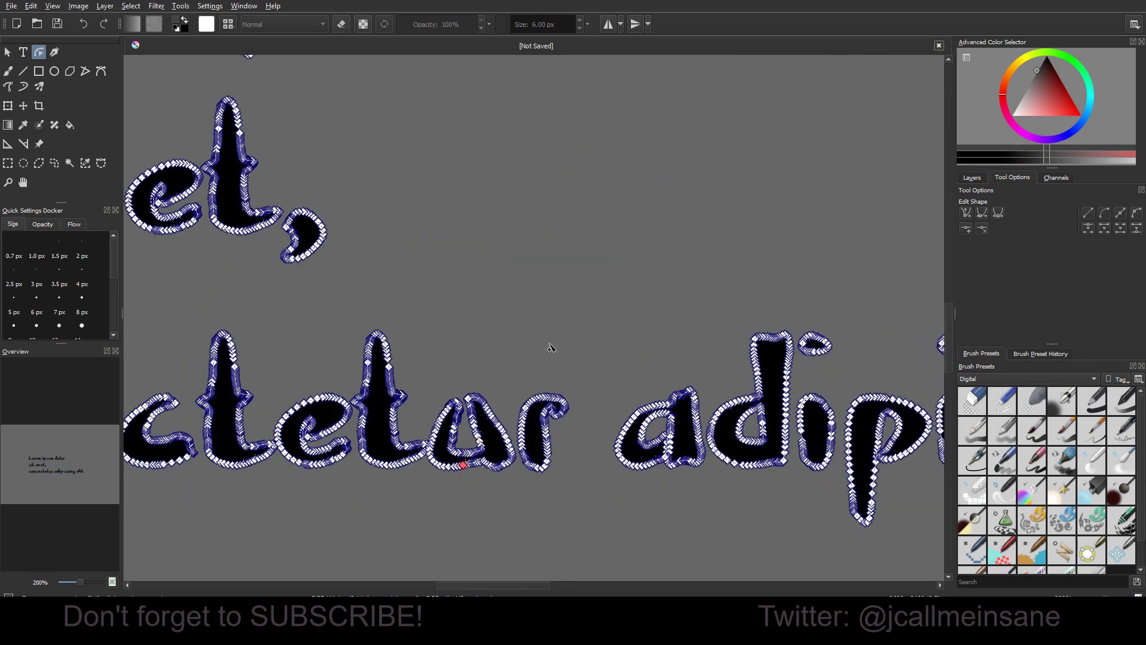
pyautogui.scroll(-1, 550, 346)
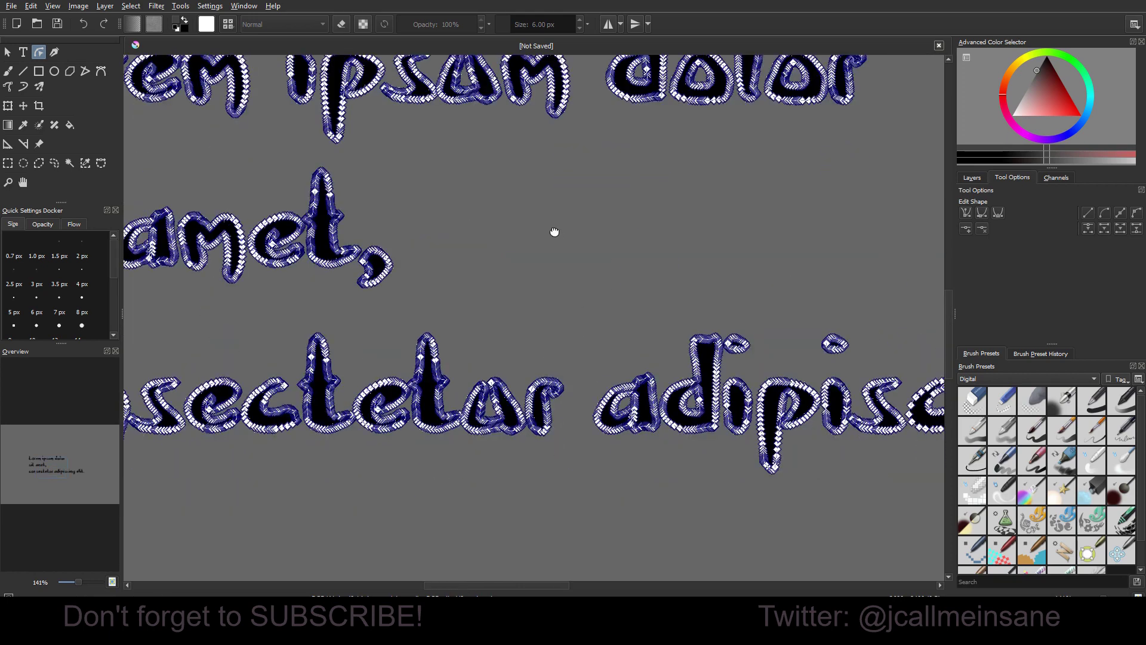
pyautogui.scroll(-1, 696, 379)
pyautogui.scroll(-1, 657, 373)
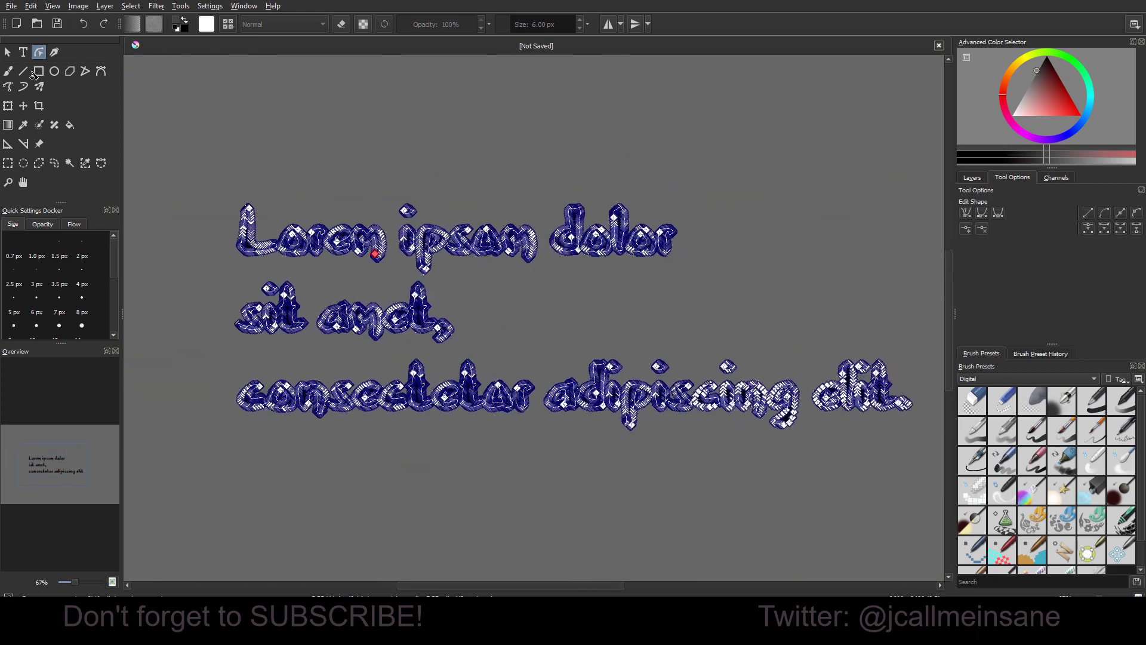
# Select the whole shape and choose Layer > Import/Export > Save Vector Layer as SVG
pyautogui.click(7, 52)
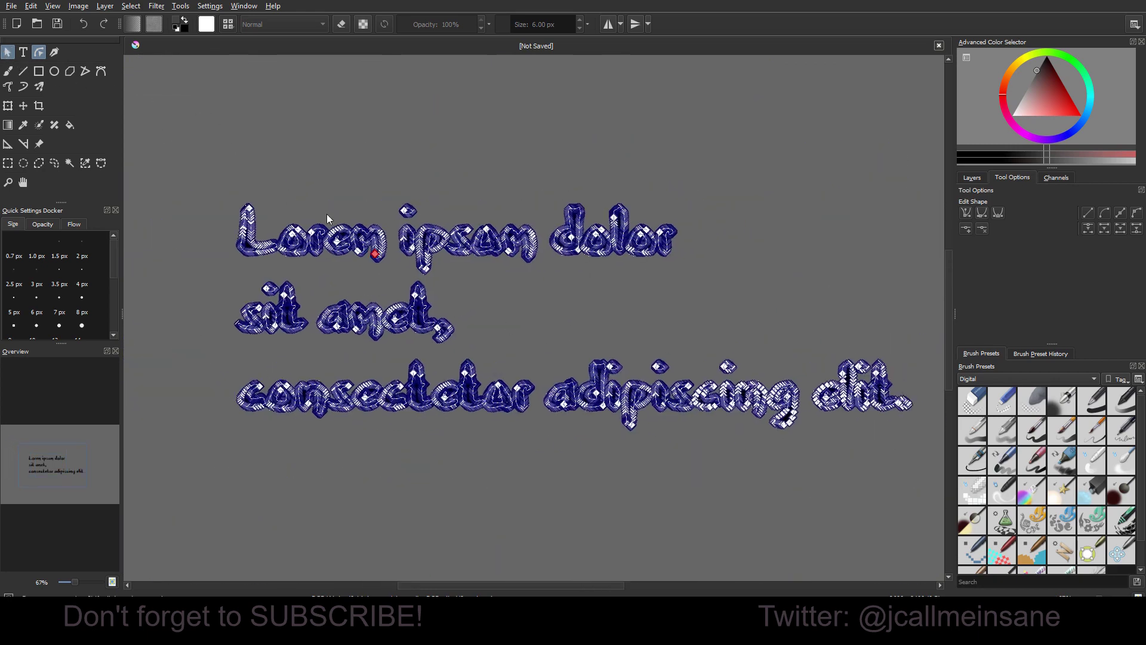
pyautogui.click(105, 6)
pyautogui.moveTo(142, 76)
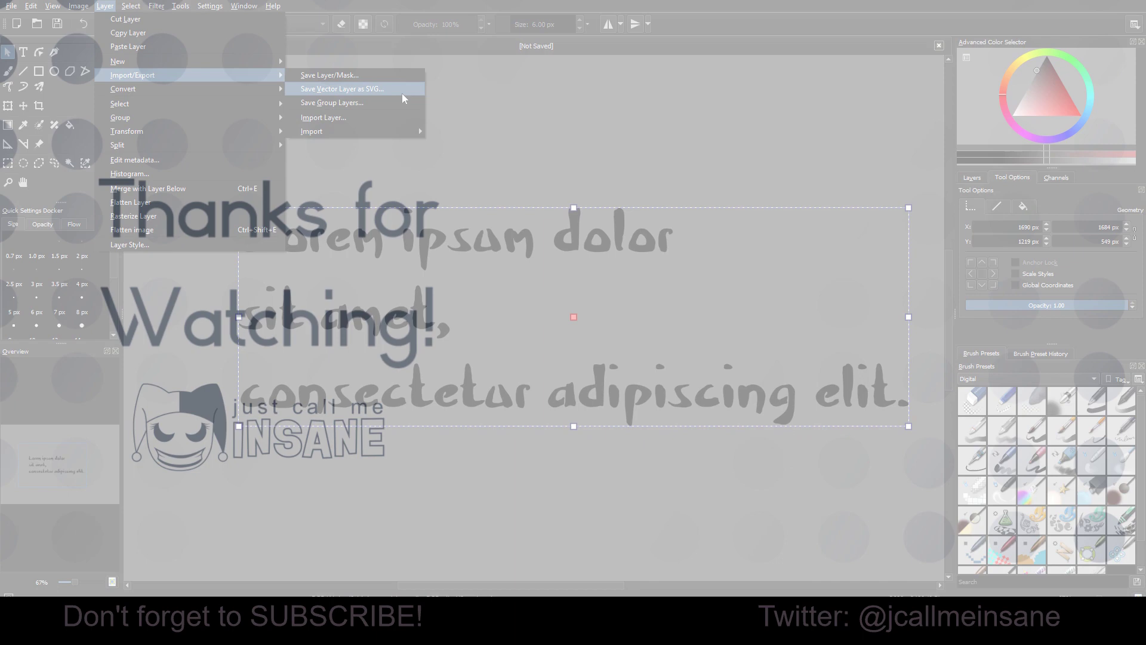
pyautogui.click(400, 93)
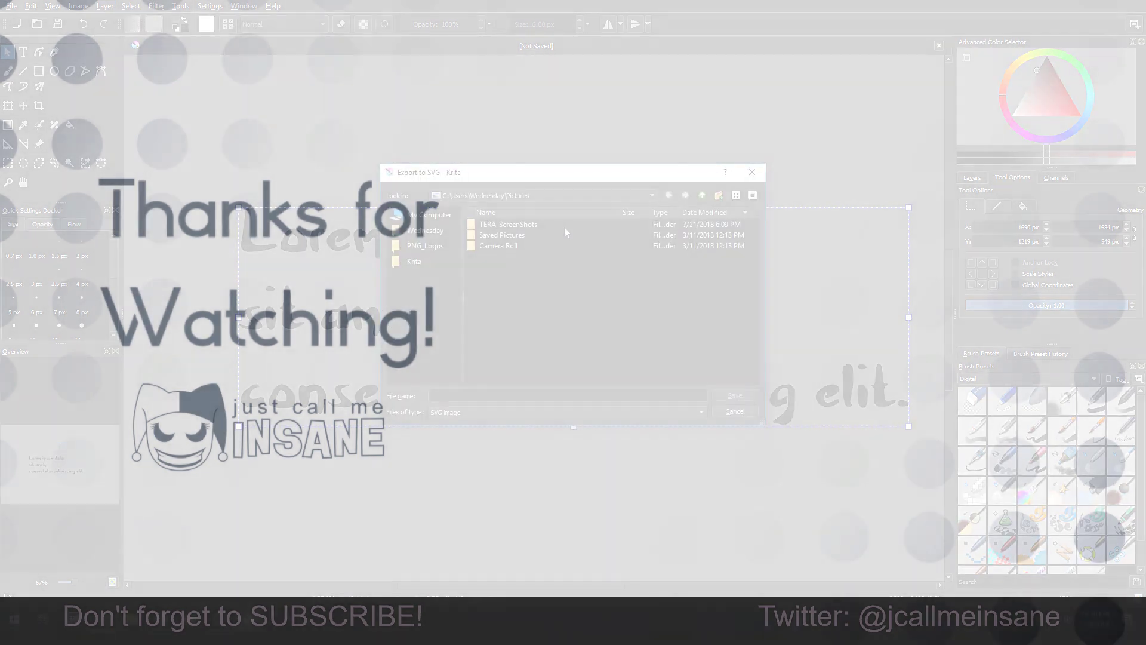